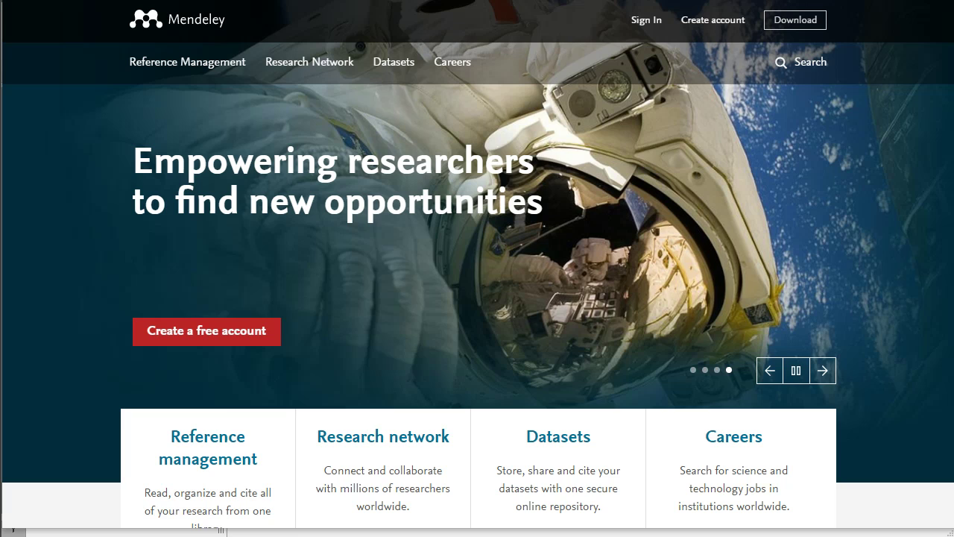
# Hide Chrome's bookmarks bar from the browser's main menu.
pyautogui.rightClick(943, 9)
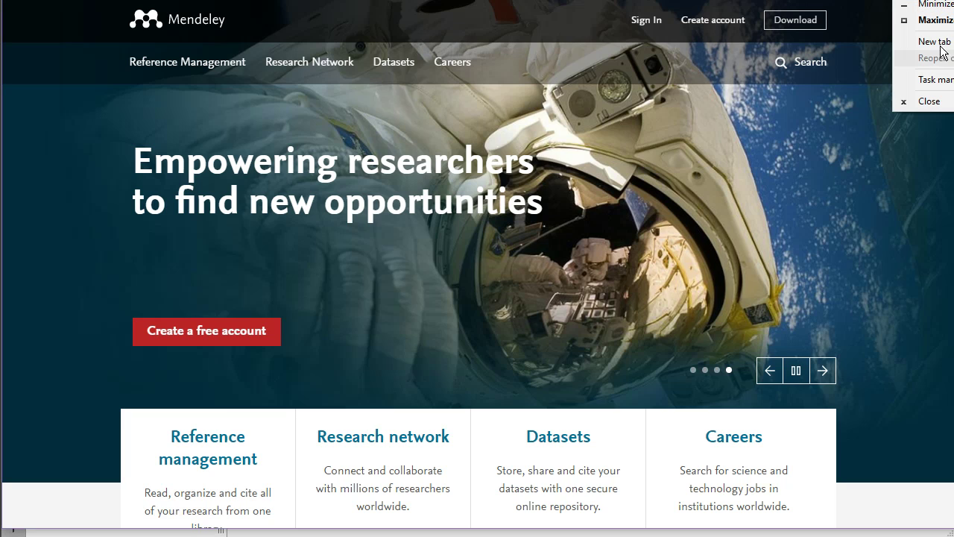
pyautogui.click(940, 80)
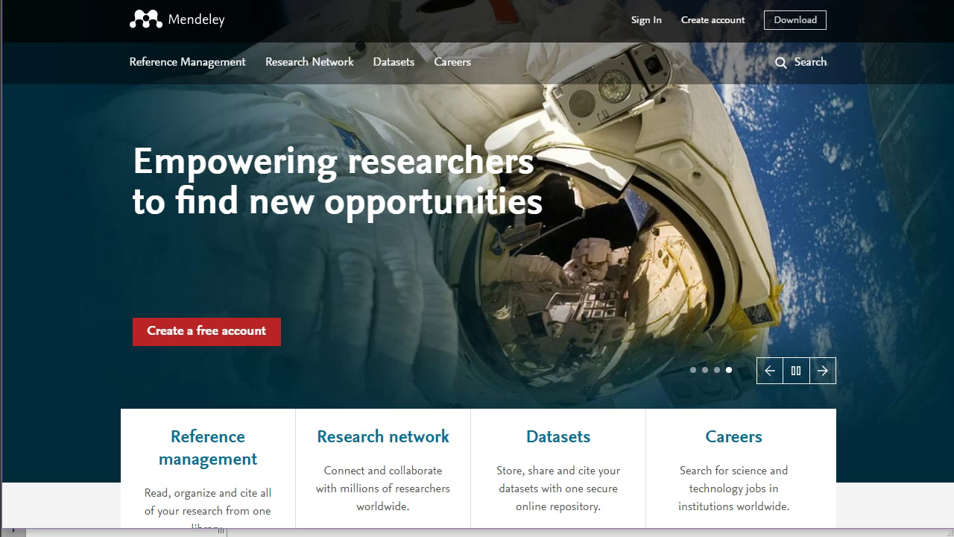
pyautogui.hotkey('alt', 'f')
pyautogui.moveTo(890, 83)
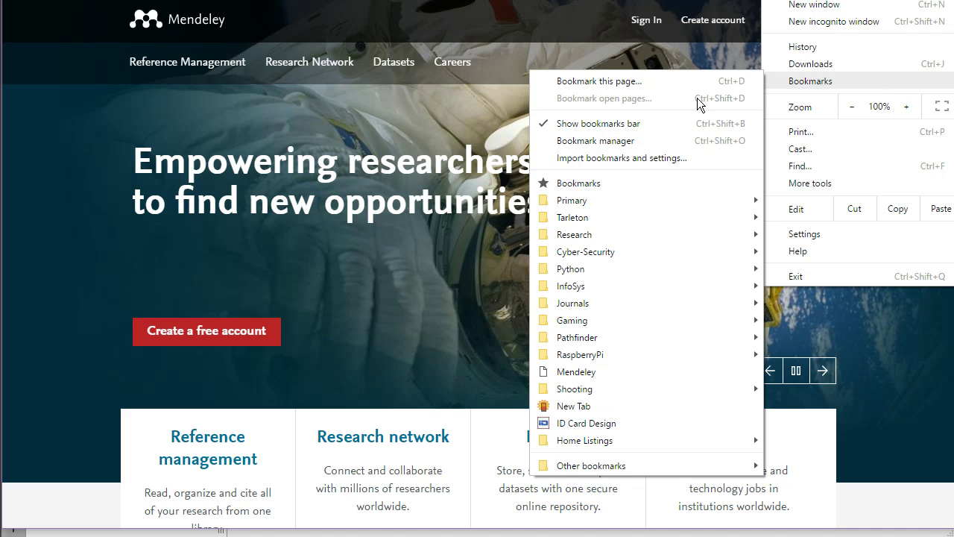
pyautogui.click(639, 124)
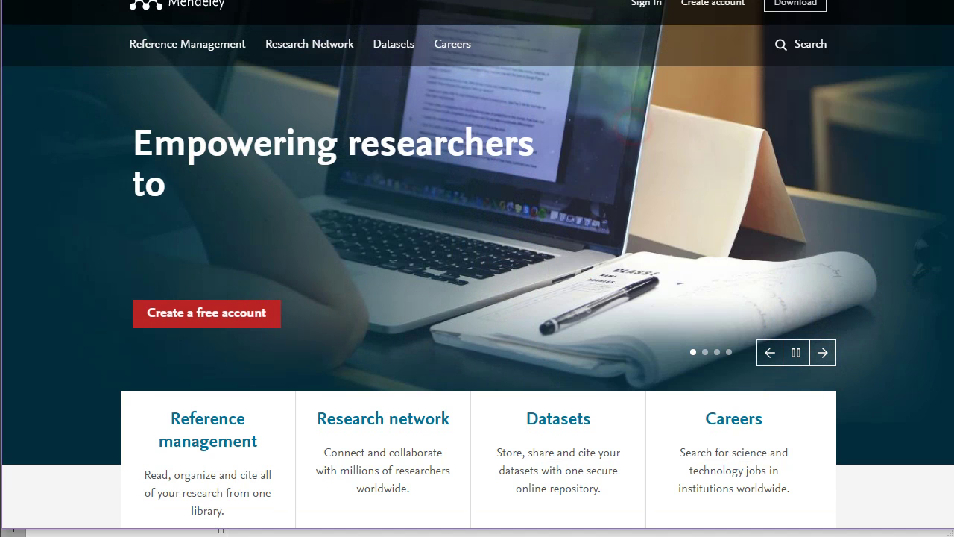
# Exit full-screen browsing and check the mendeley.com address.
pyautogui.press('F11')
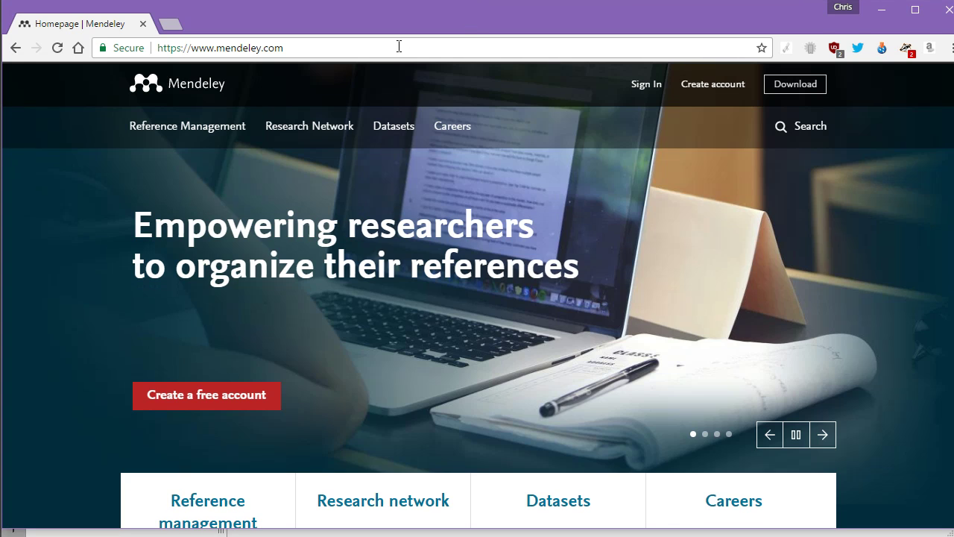
pyautogui.moveTo(399, 46); pyautogui.dragTo(158, 57)
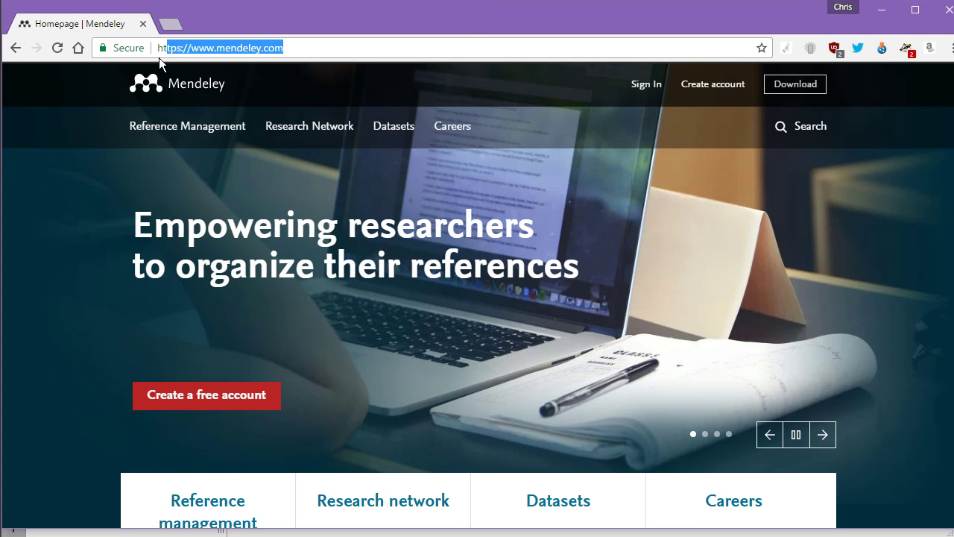
pyautogui.click(310, 45)
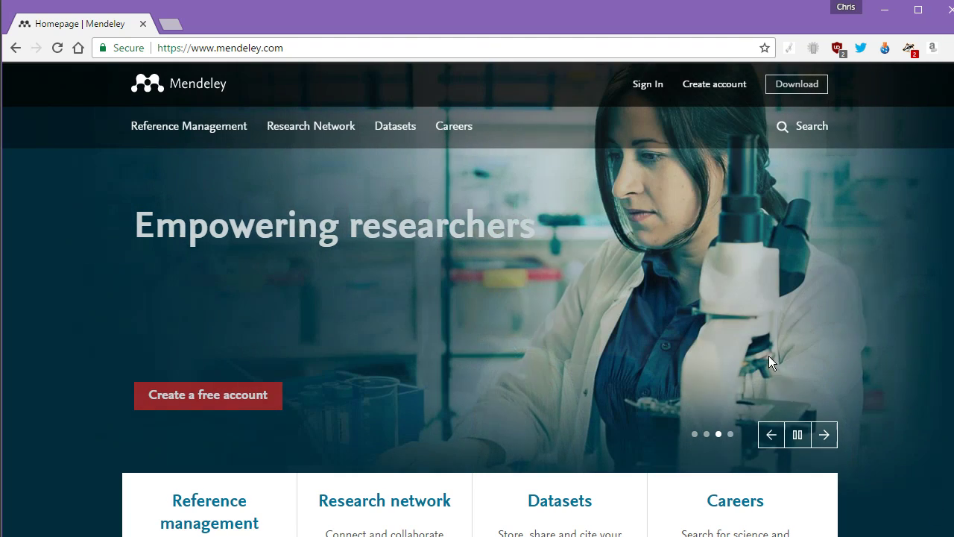
# Go to the Mendeley Desktop downloads page and view the operating system choices.
pyautogui.click(807, 82)
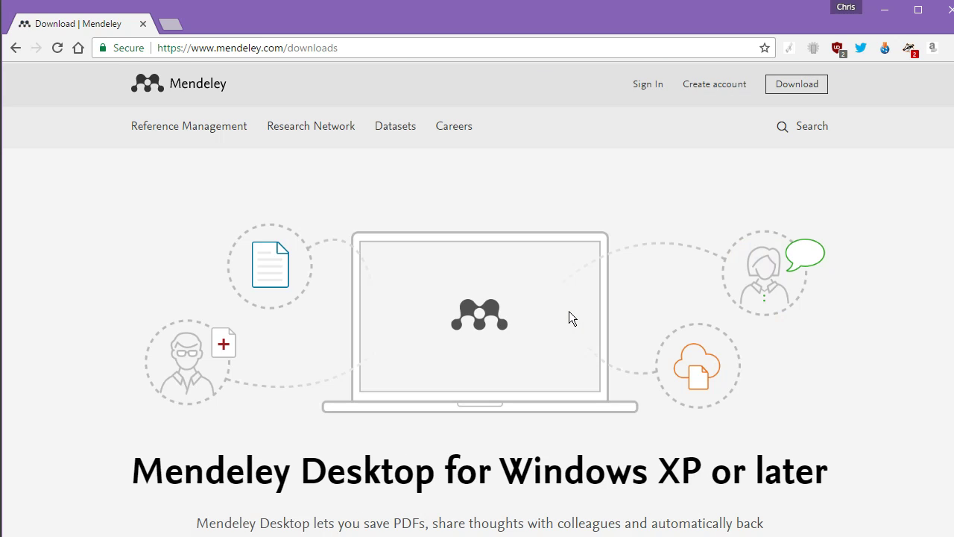
pyautogui.scroll(-5, 566, 313)
pyautogui.click(467, 228)
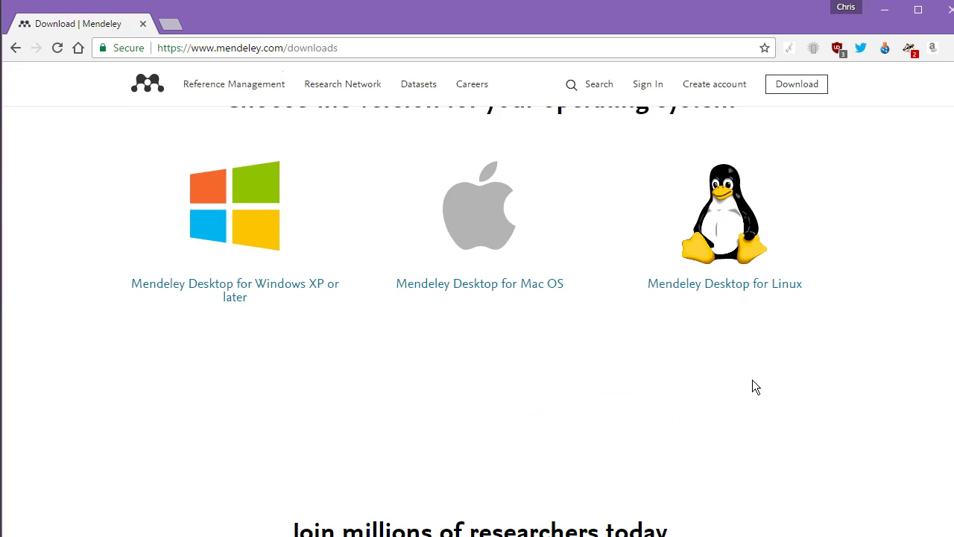
pyautogui.scroll(-5, 752, 380)
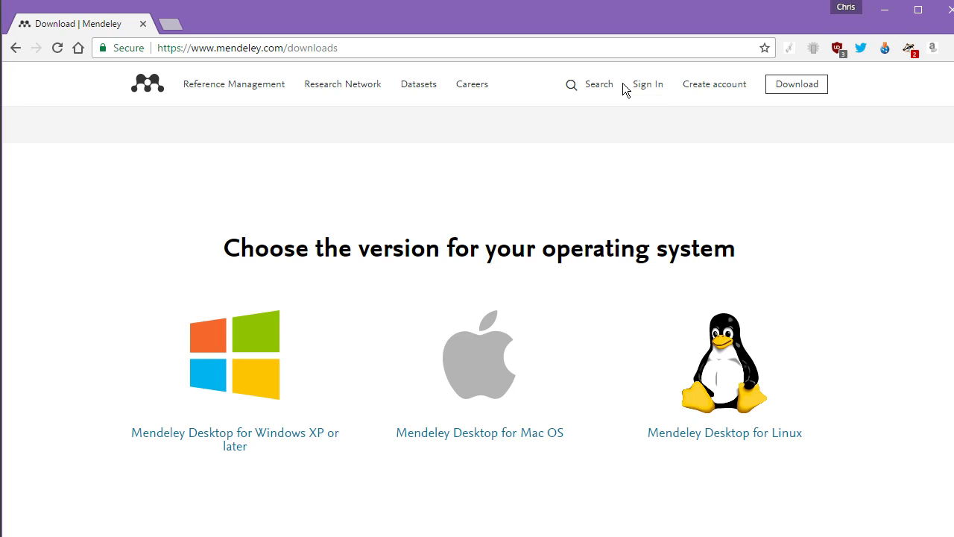
# Open the Create a Mendeley account sign-up page at /join/.
pyautogui.click(727, 86)
pyautogui.scroll(-2, 692, 307)
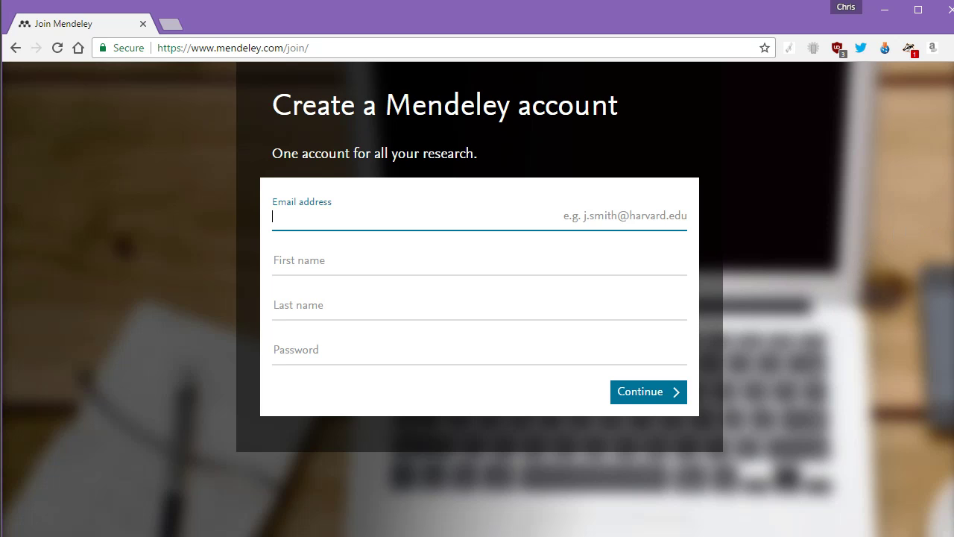
pyautogui.moveTo(953, 217); pyautogui.dragTo(949, 217)
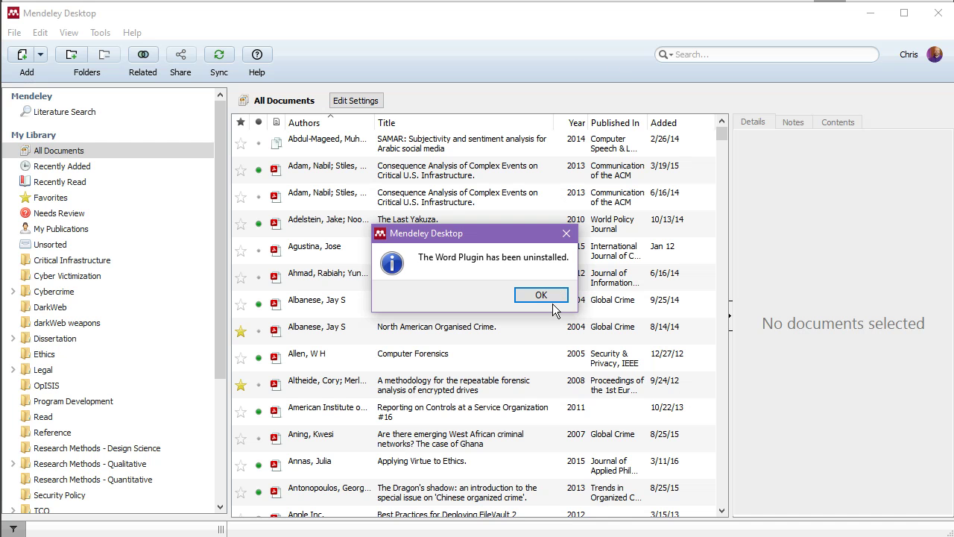
# Dismiss the Word plugin uninstalled notice and sign out via File > Sign Out.
pyautogui.click(552, 294)
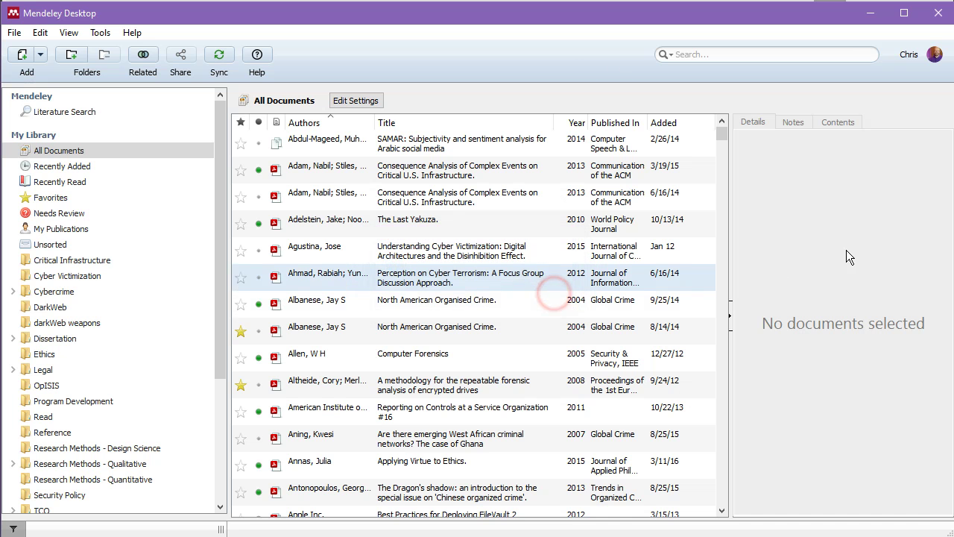
pyautogui.click(25, 33)
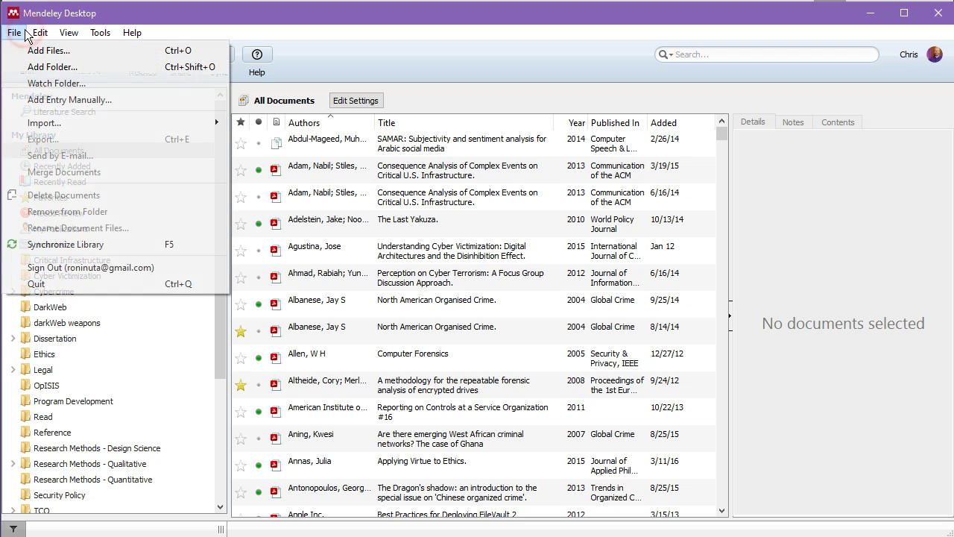
pyautogui.click(96, 266)
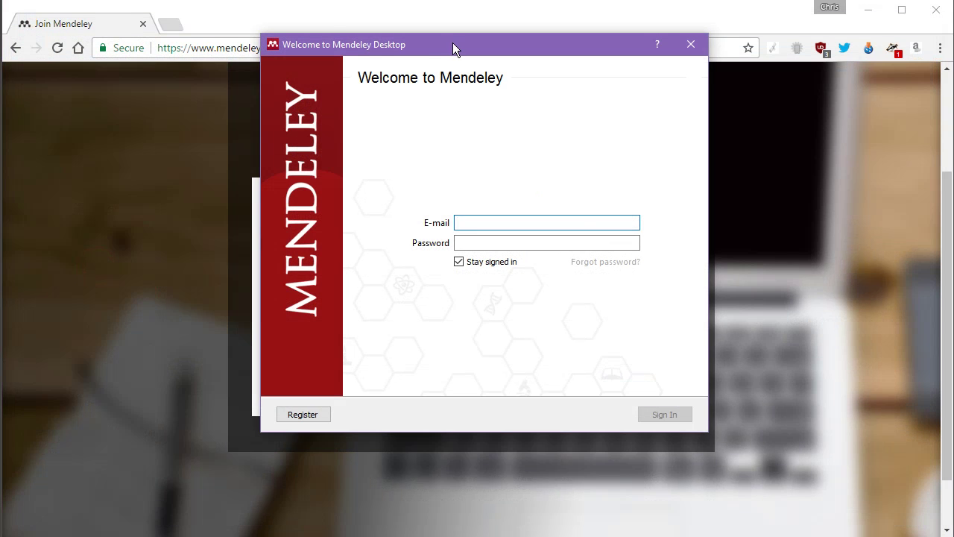
# Enter the account e-mail and password on the Welcome to Mendeley sign-in screen.
pyautogui.moveTo(453, 44); pyautogui.dragTo(447, 70)
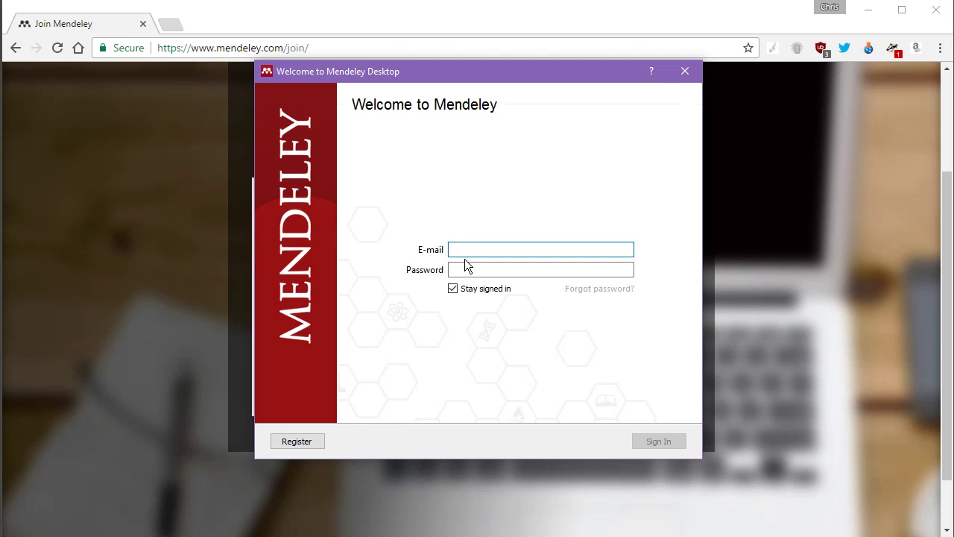
pyautogui.press('Tab')
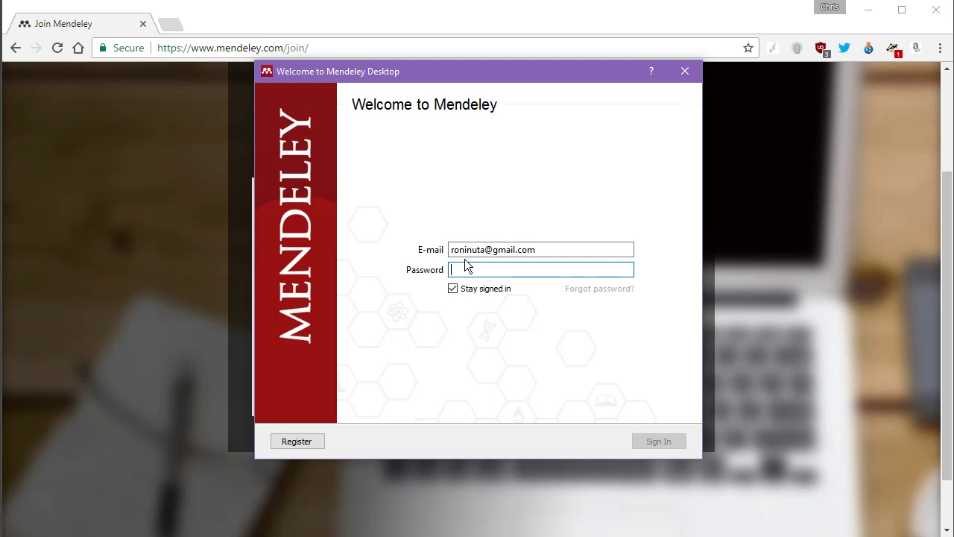
pyautogui.write('•••••')
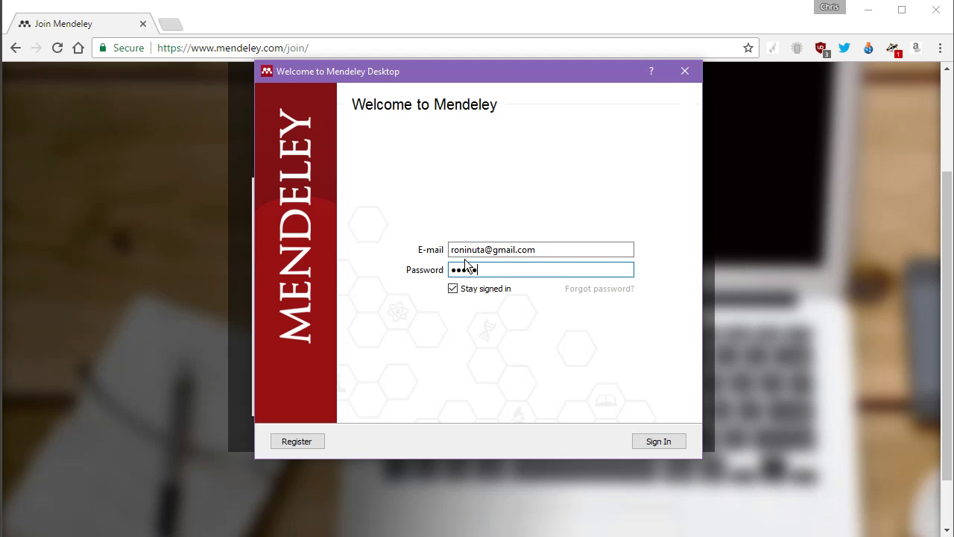
pyautogui.write('•••••••••••••')
# Sign in, then close the Welcome overview and the Add and Create tip.
pyautogui.click(673, 442)
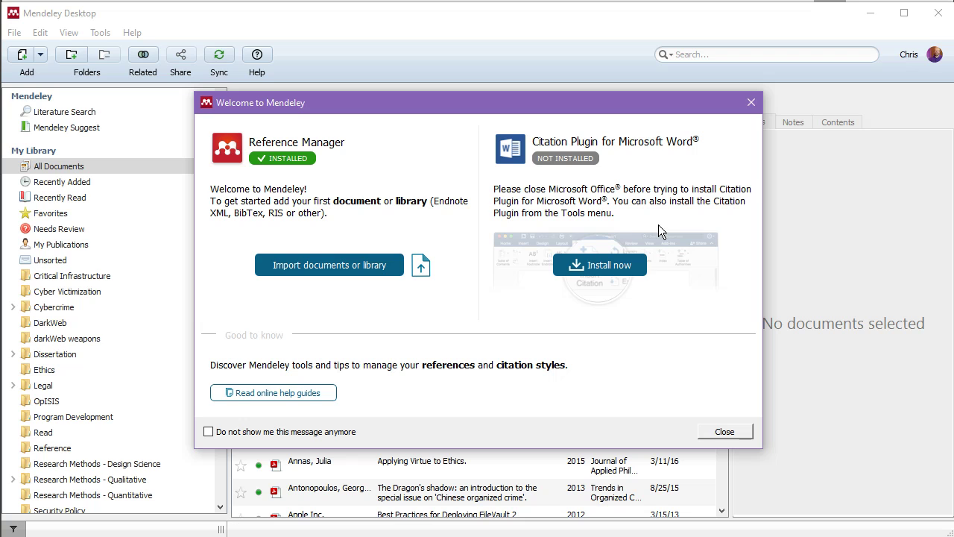
pyautogui.click(724, 432)
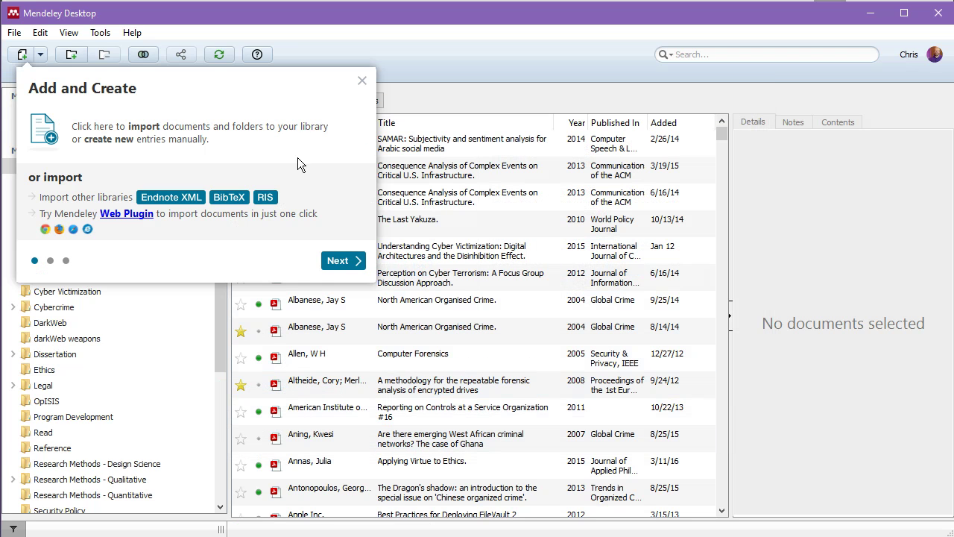
pyautogui.click(363, 81)
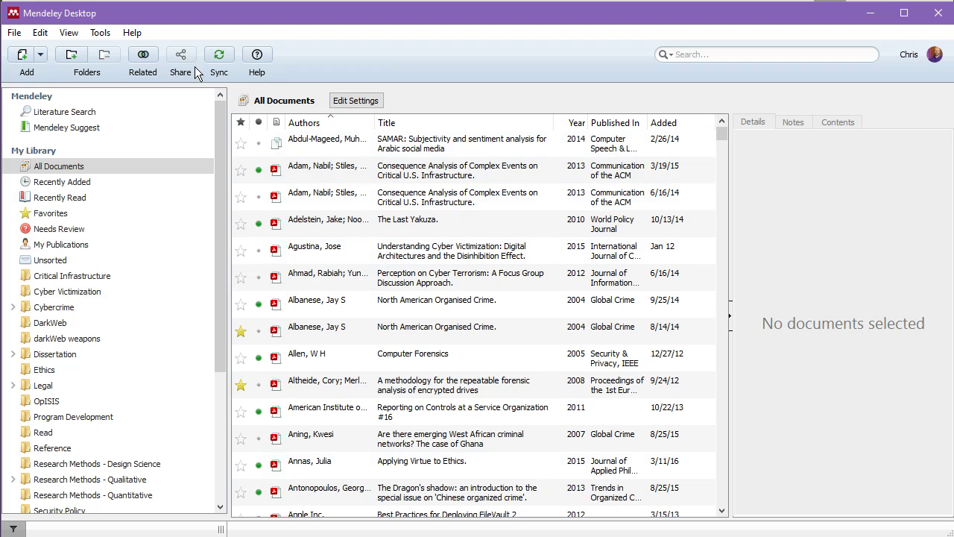
pyautogui.click(101, 33)
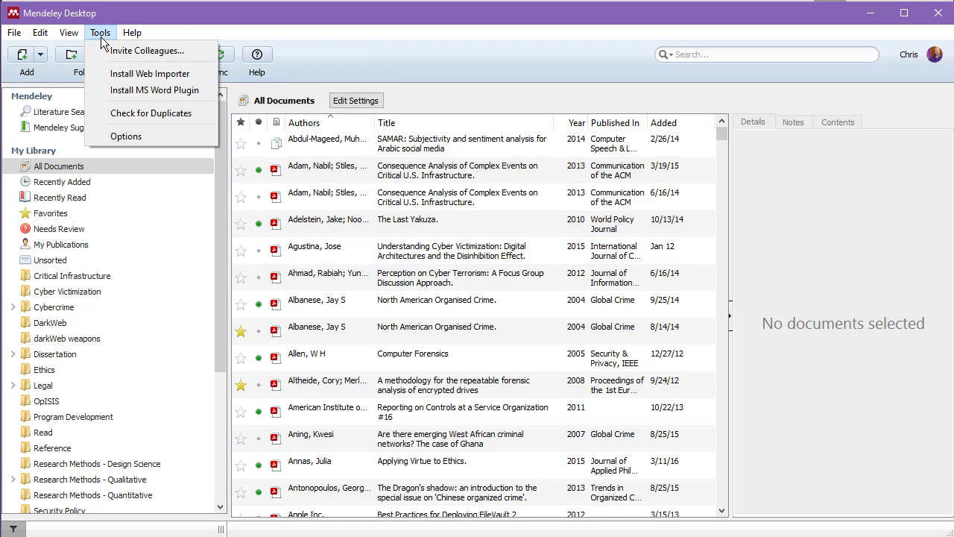
pyautogui.click(162, 137)
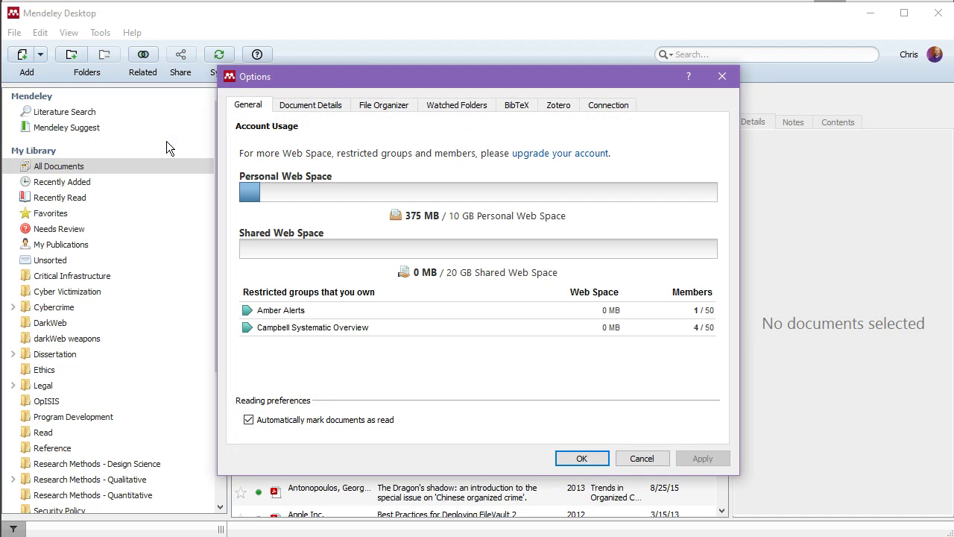
pyautogui.click(388, 106)
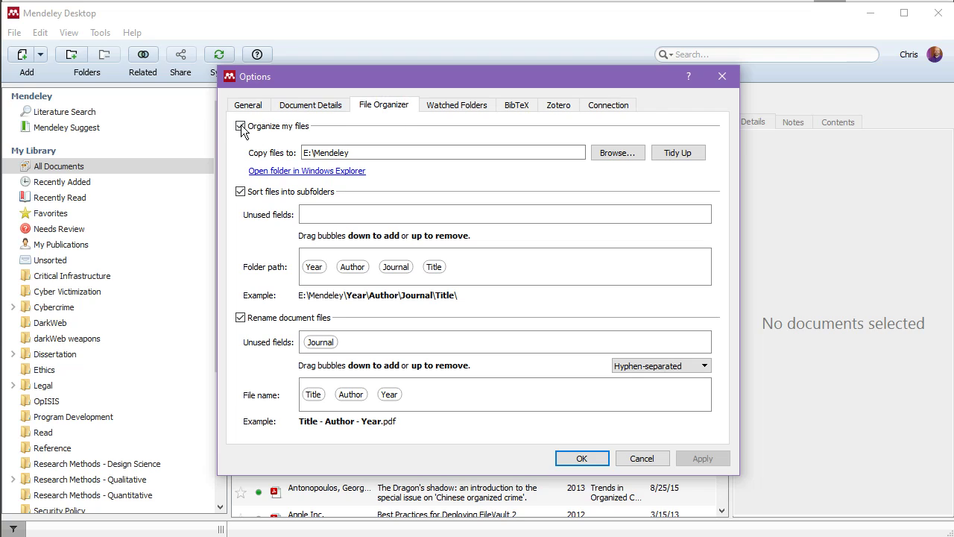
pyautogui.doubleClick(353, 153)
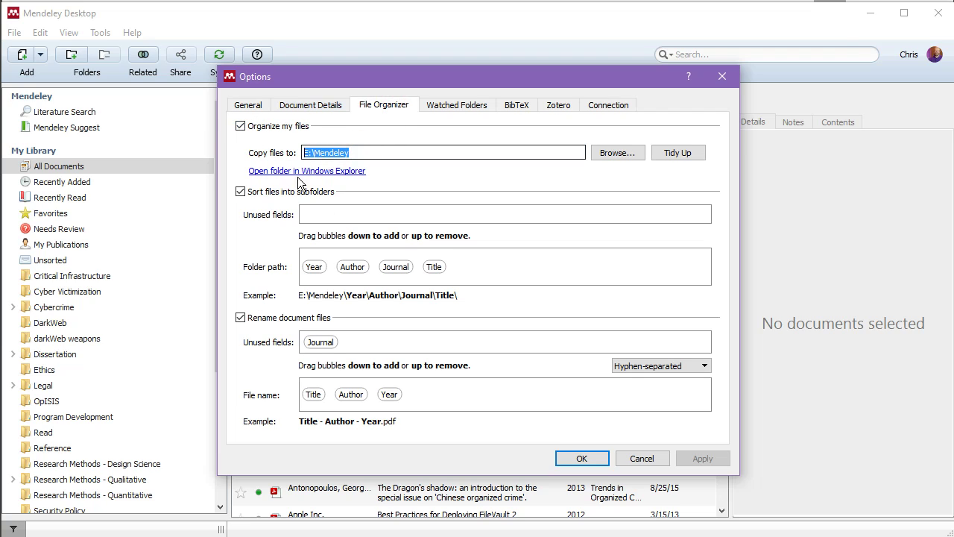
pyautogui.click(425, 185)
pyautogui.doubleClick(366, 154)
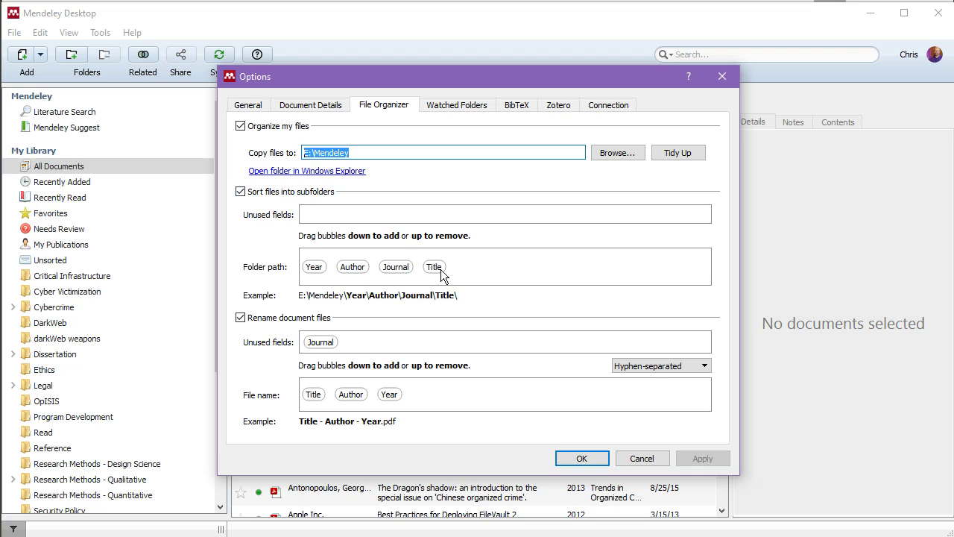
pyautogui.click(723, 76)
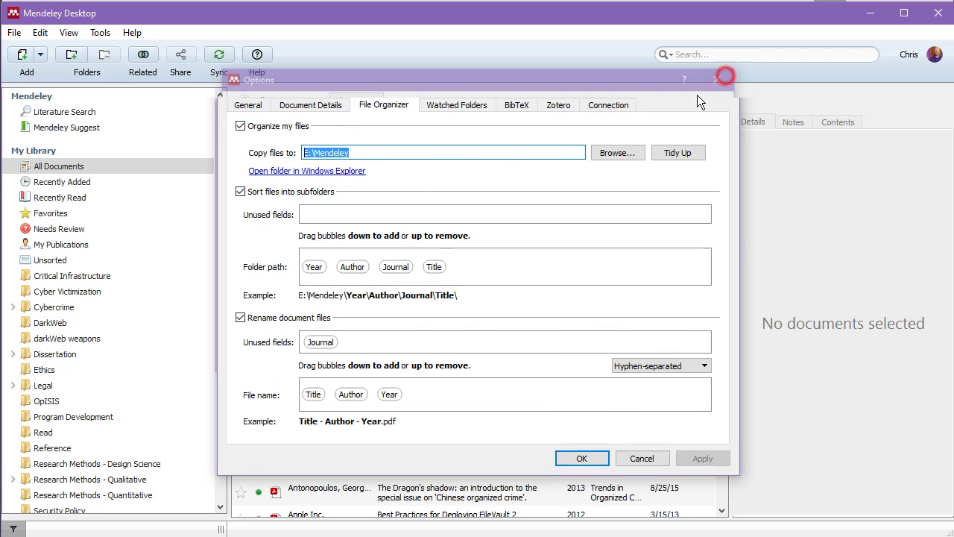
# Open The Last Yakuza's file folder and go up to the E:\Mendeley root.
pyautogui.rightClick(318, 222)
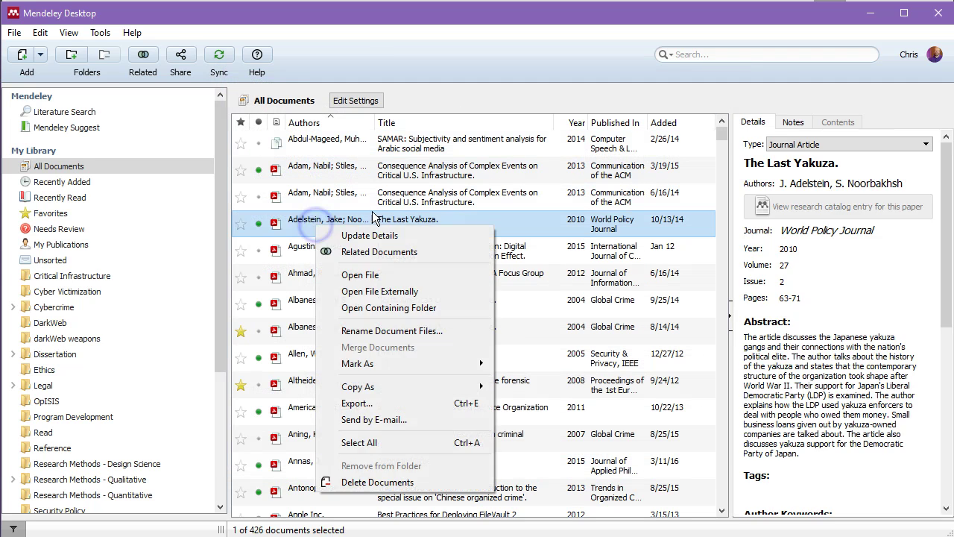
pyautogui.click(368, 307)
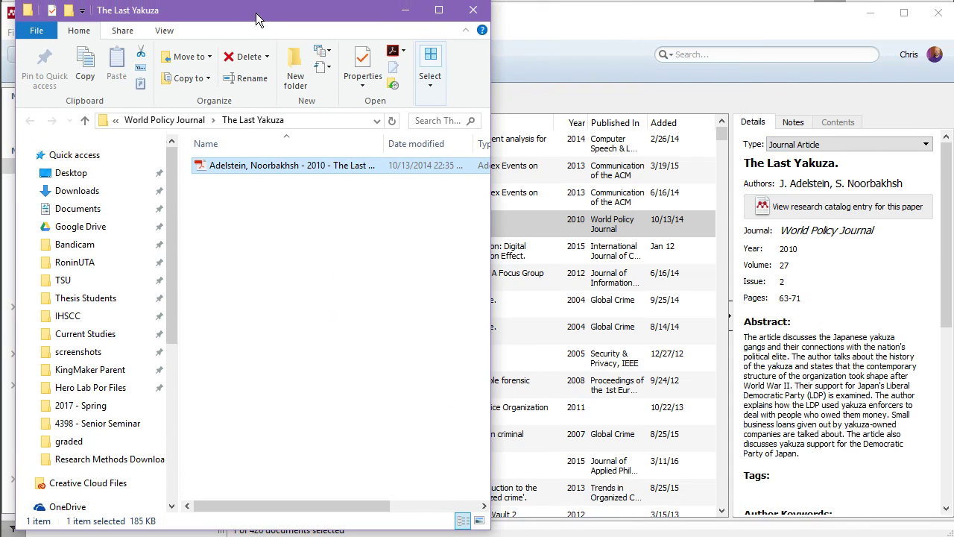
pyautogui.click(85, 122)
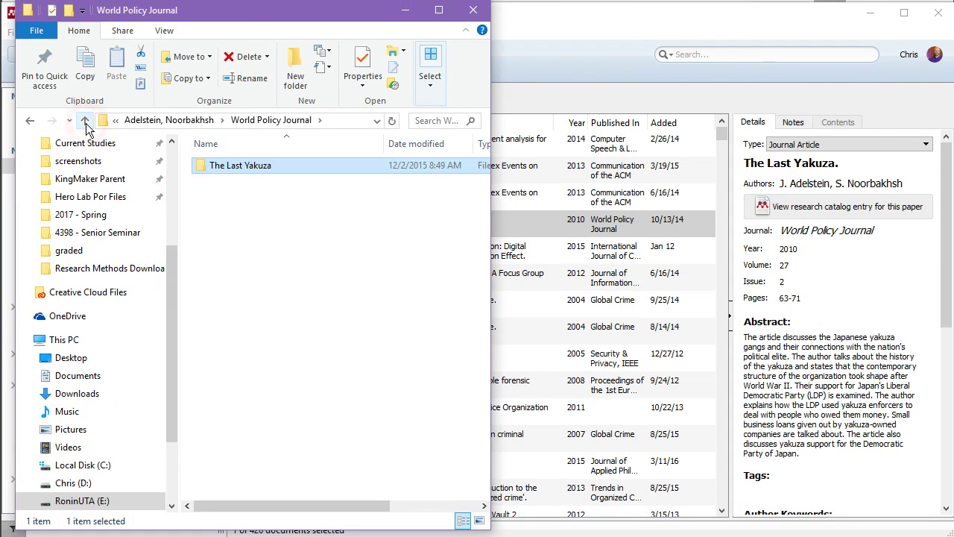
pyautogui.click(85, 122)
pyautogui.click(84, 122)
pyautogui.click(84, 122)
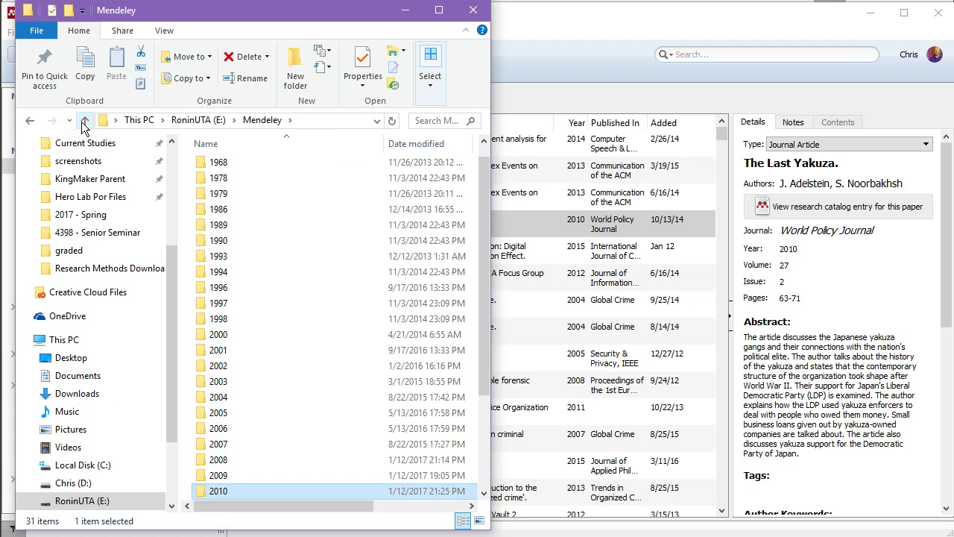
# Sort by name, browse 1997 > Myers, Young > IT {&} People to the PDF, then close Explorer.
pyautogui.moveTo(492, 526); pyautogui.dragTo(778, 526)
pyautogui.click(300, 142)
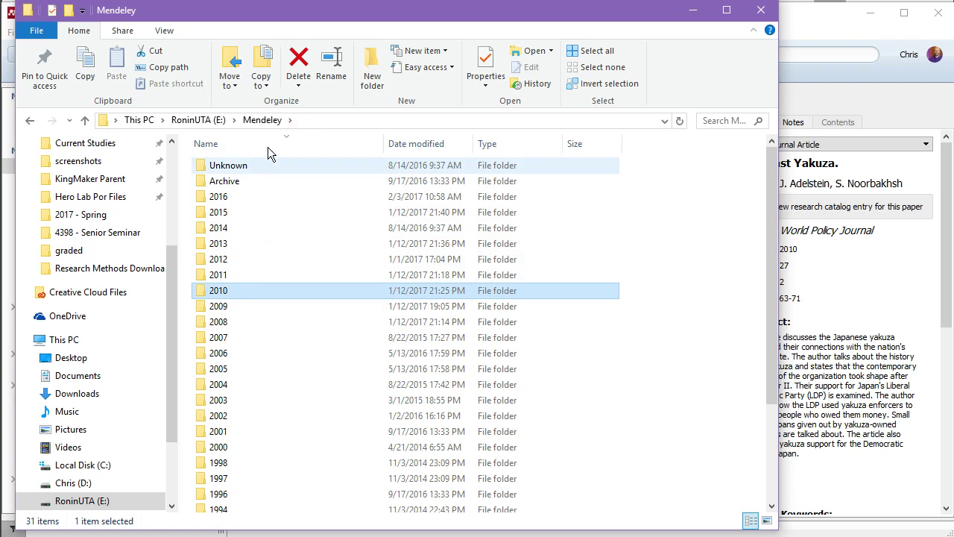
pyautogui.click(275, 145)
pyautogui.doubleClick(248, 317)
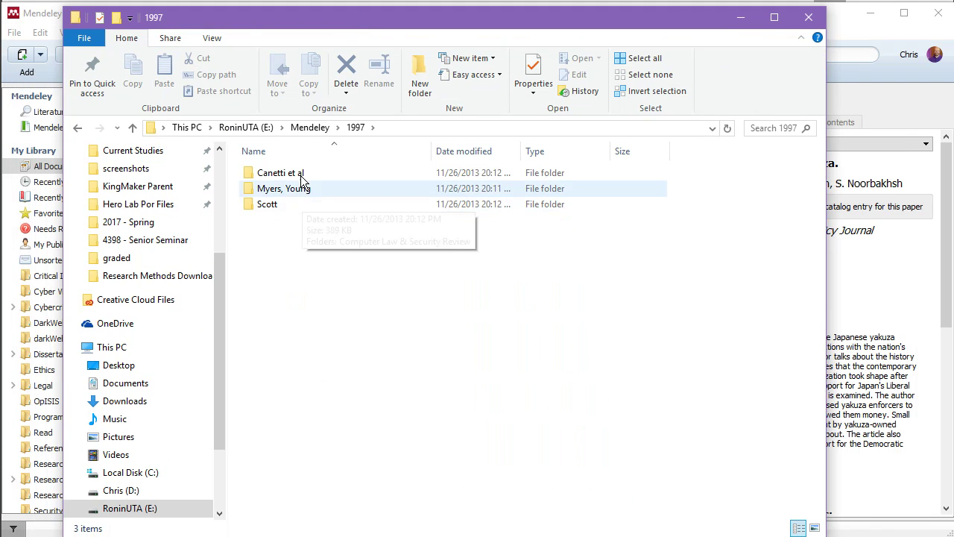
pyautogui.click(304, 190)
pyautogui.doubleClick(304, 190)
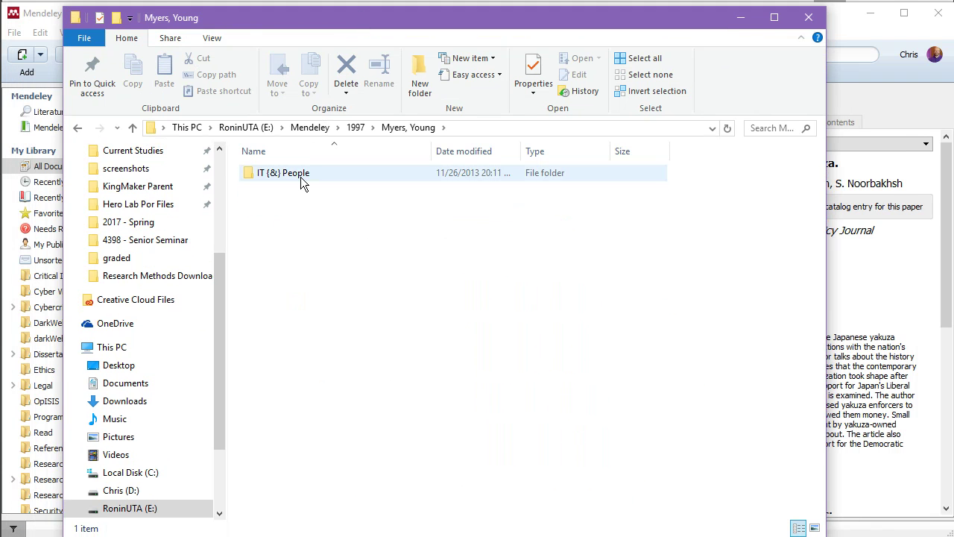
pyautogui.doubleClick(304, 179)
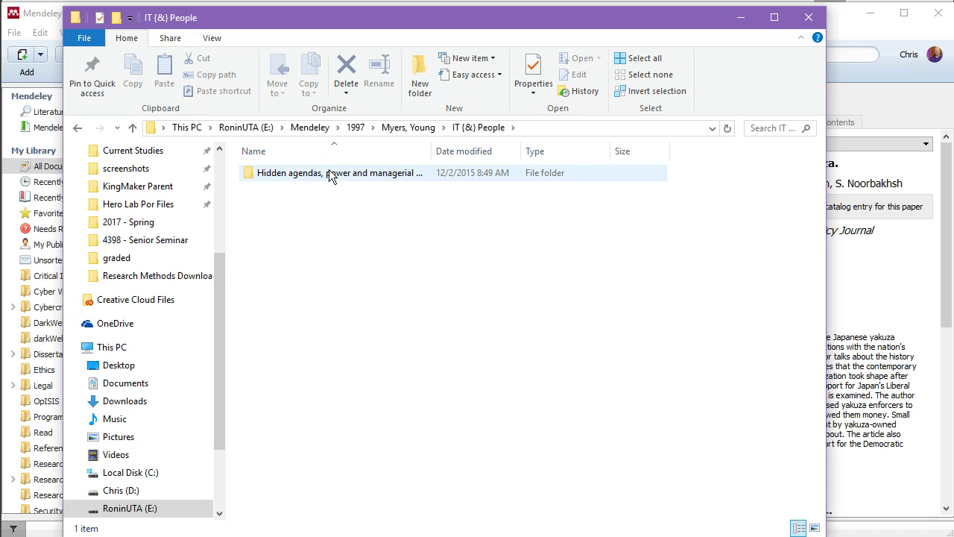
pyautogui.doubleClick(330, 172)
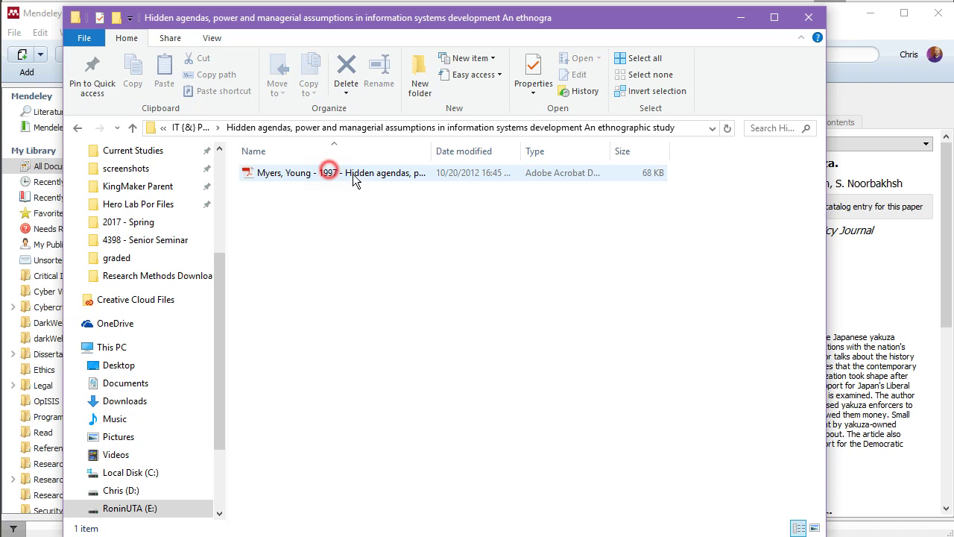
pyautogui.click(808, 17)
# Open Tools > Options to view the File Organizer settings for E:\Mendeley.
pyautogui.click(99, 32)
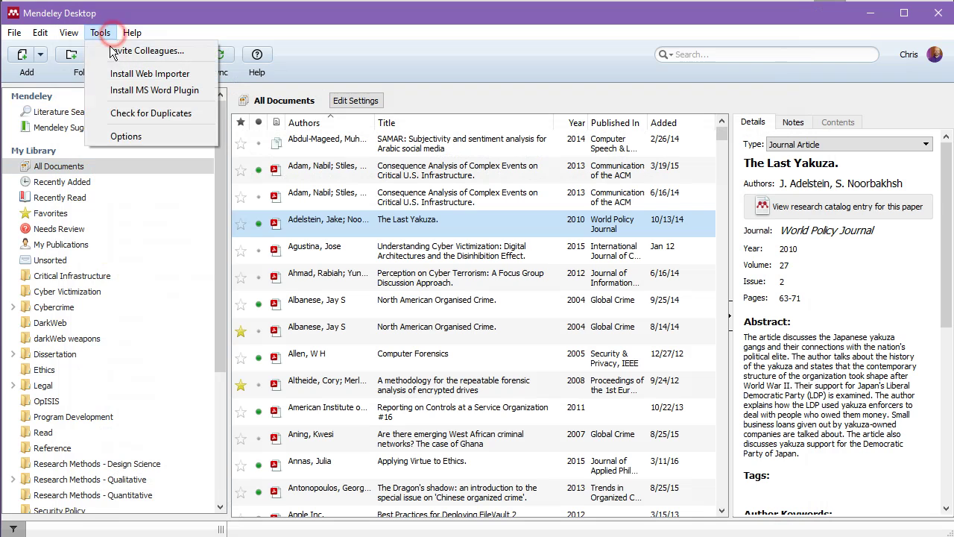
pyautogui.click(112, 136)
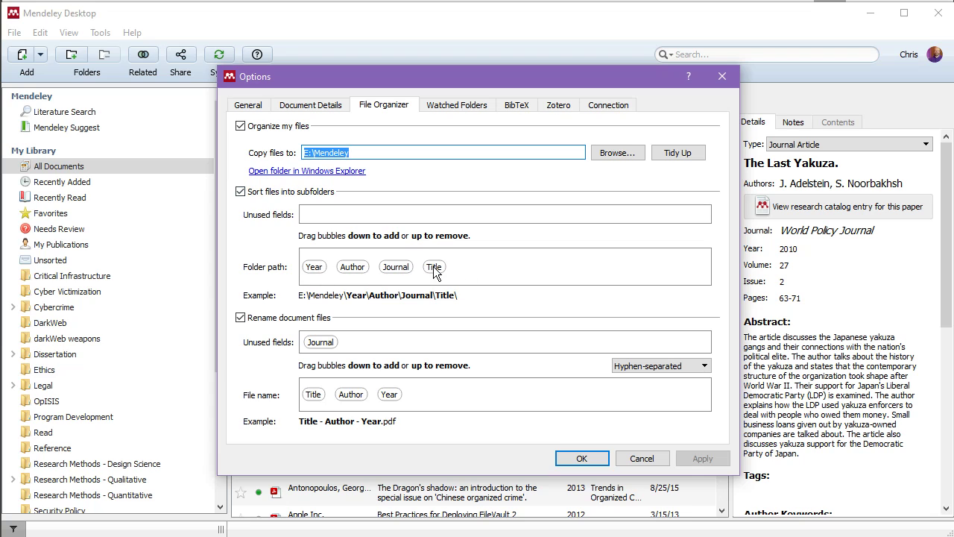
pyautogui.click(460, 295)
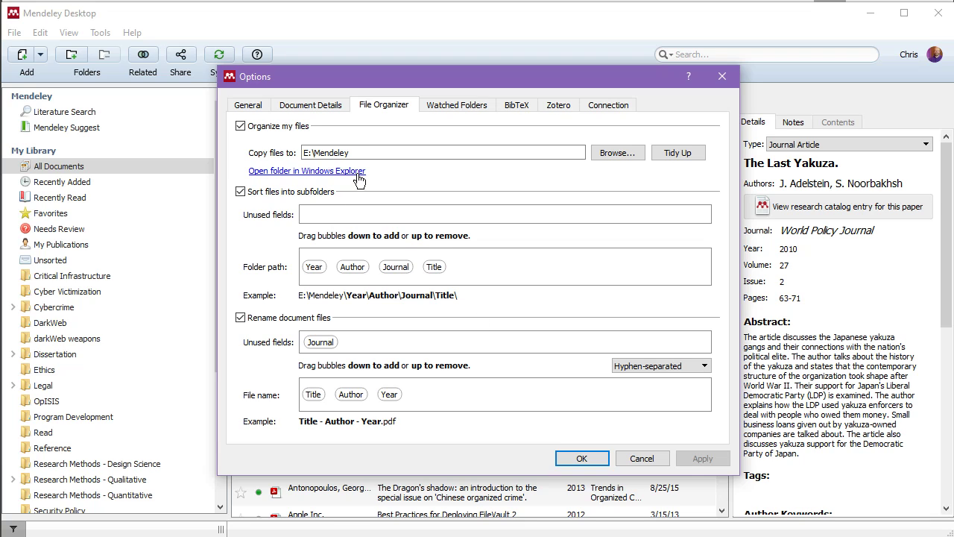
pyautogui.click(371, 152)
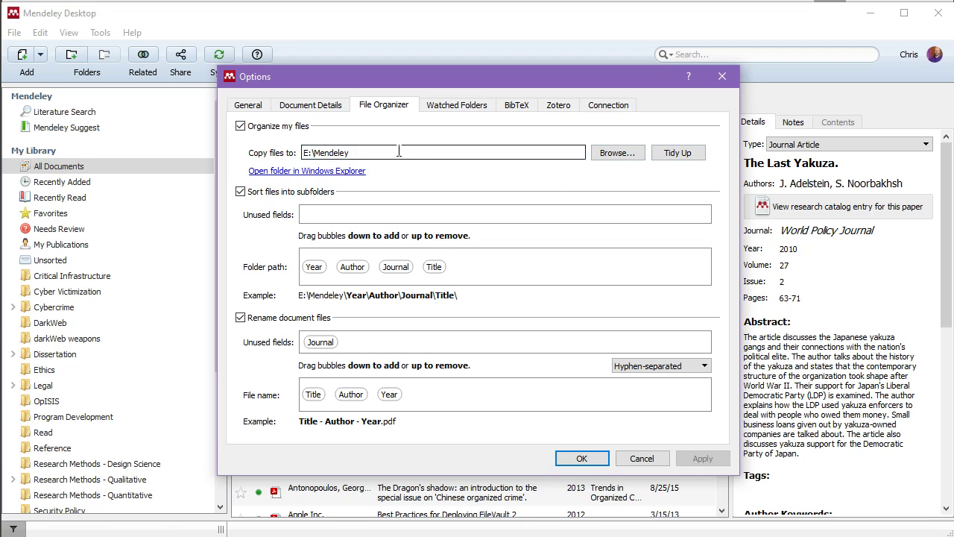
pyautogui.tripleClick(398, 151)
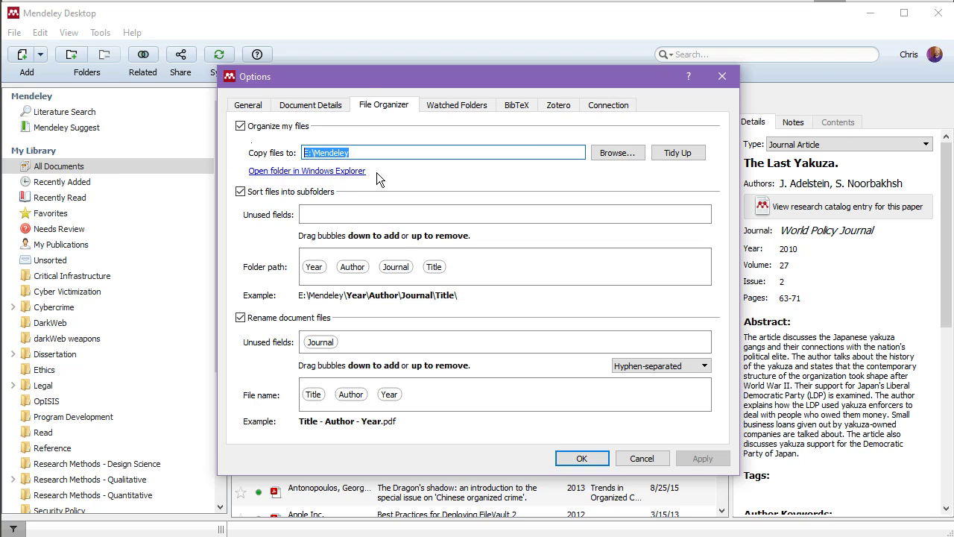
pyautogui.click(248, 126)
pyautogui.click(259, 127)
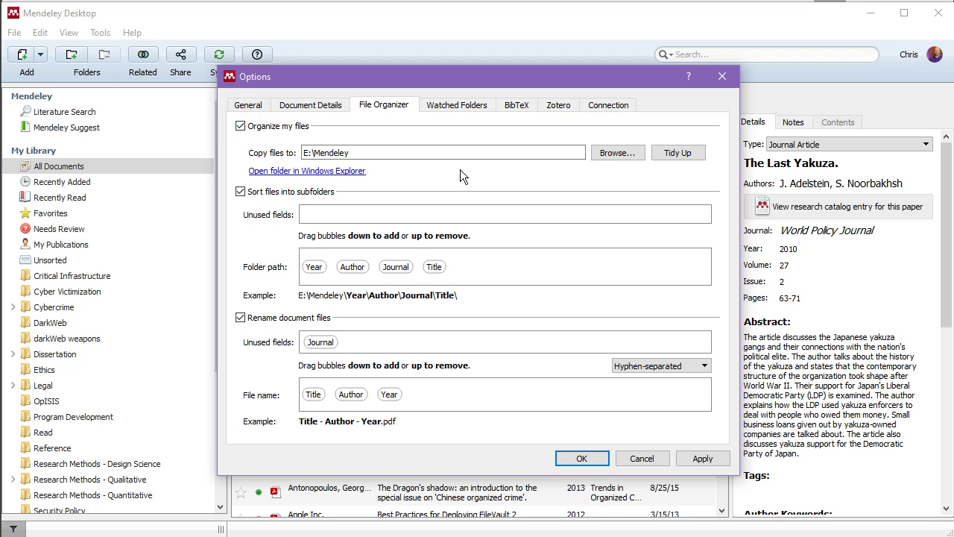
pyautogui.click(415, 152)
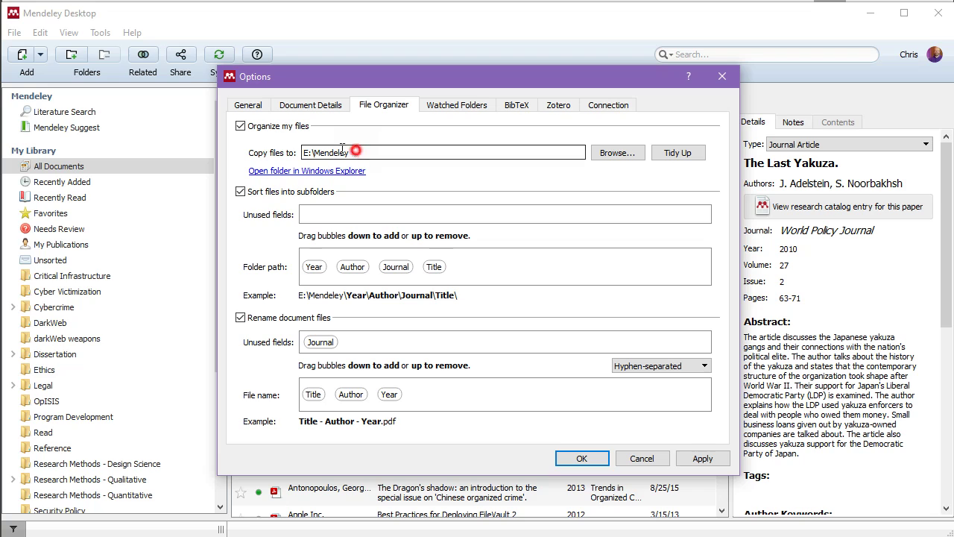
pyautogui.hotkey('ctrl', 'a')
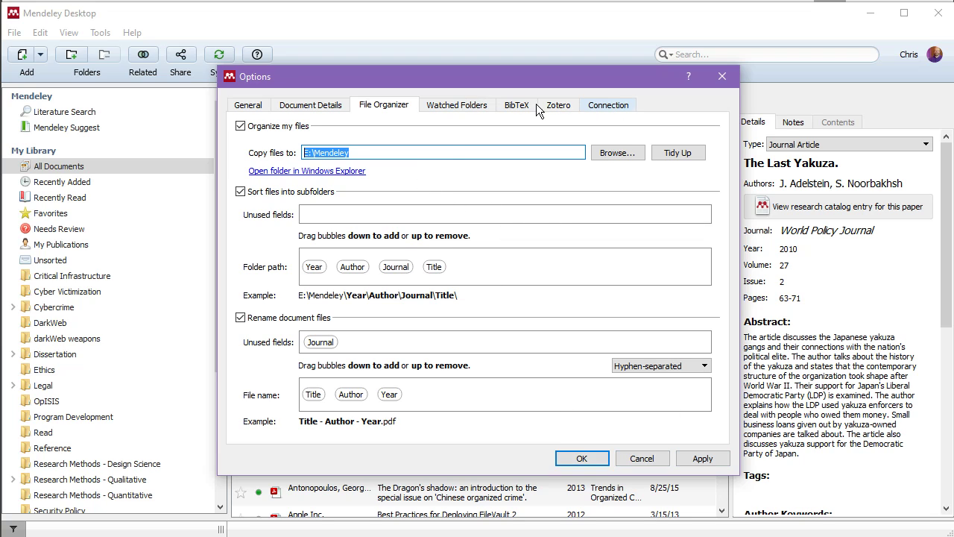
# In Document Details, turn off PMID and ArXiv ID for Journal Article, keeping DOI.
pyautogui.click(337, 104)
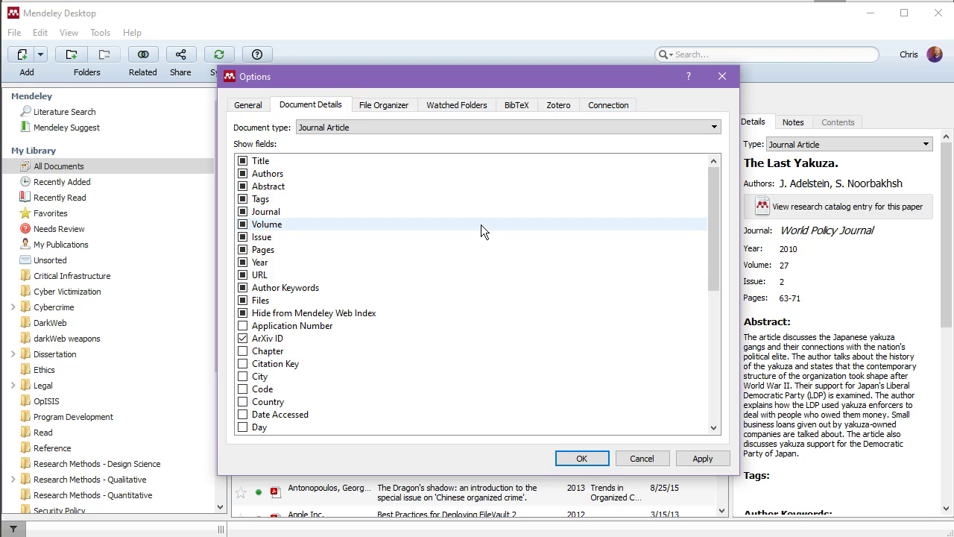
pyautogui.click(716, 177)
pyautogui.moveTo(716, 183); pyautogui.dragTo(720, 337)
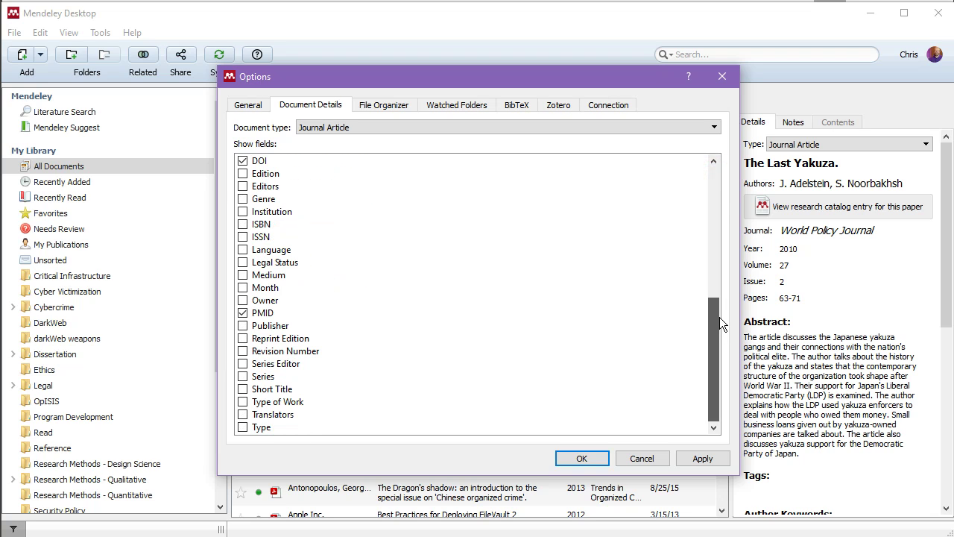
pyautogui.moveTo(719, 317); pyautogui.dragTo(721, 163)
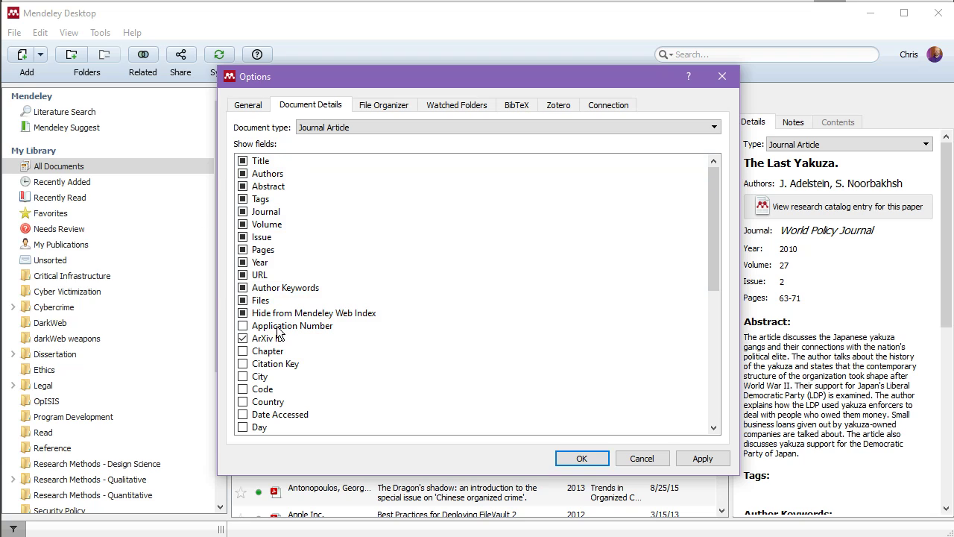
pyautogui.scroll(-2, 333, 314)
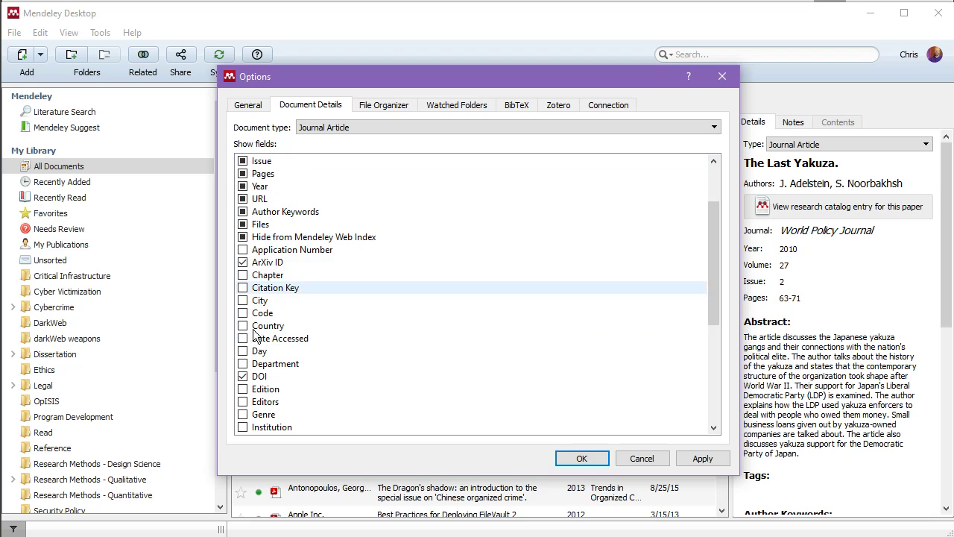
pyautogui.scroll(-5, 323, 308)
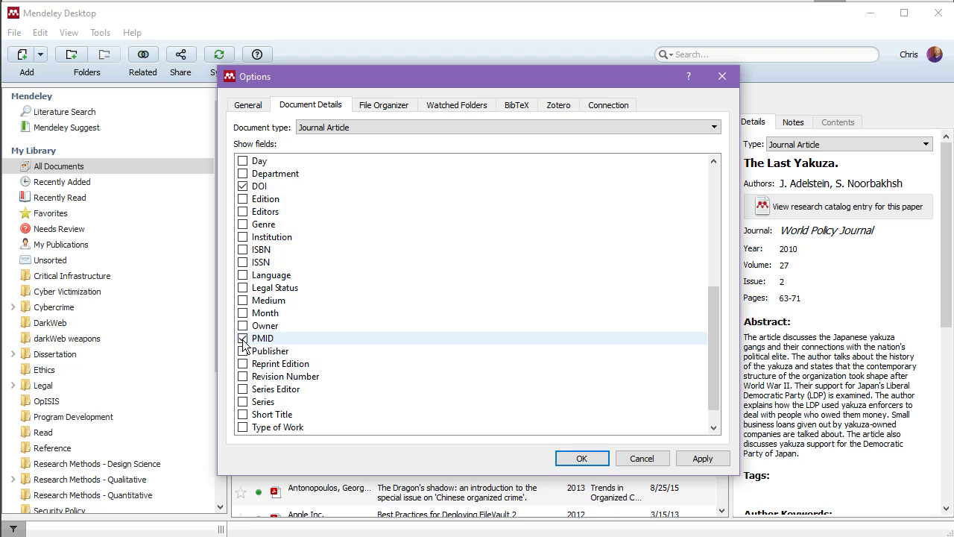
pyautogui.scroll(-1, 457, 319)
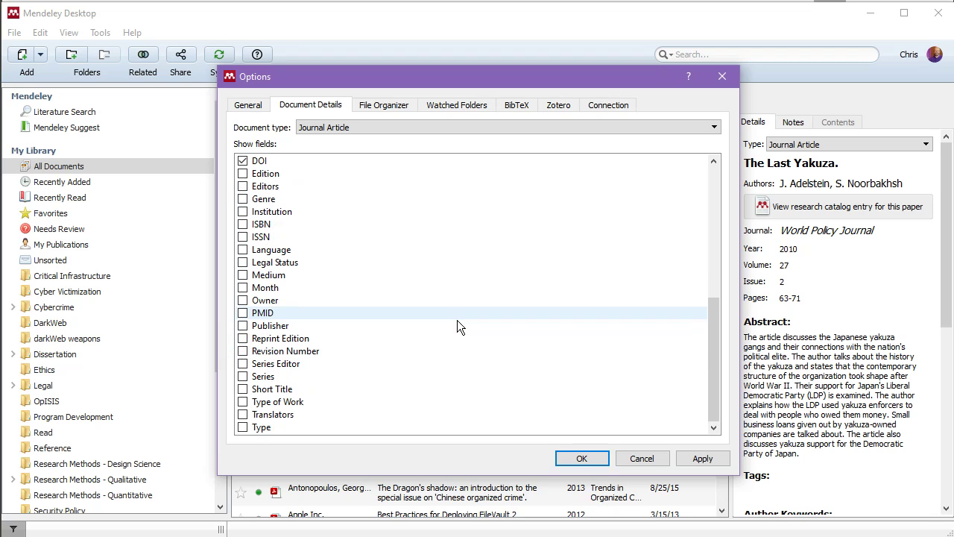
pyautogui.scroll(6, 447, 306)
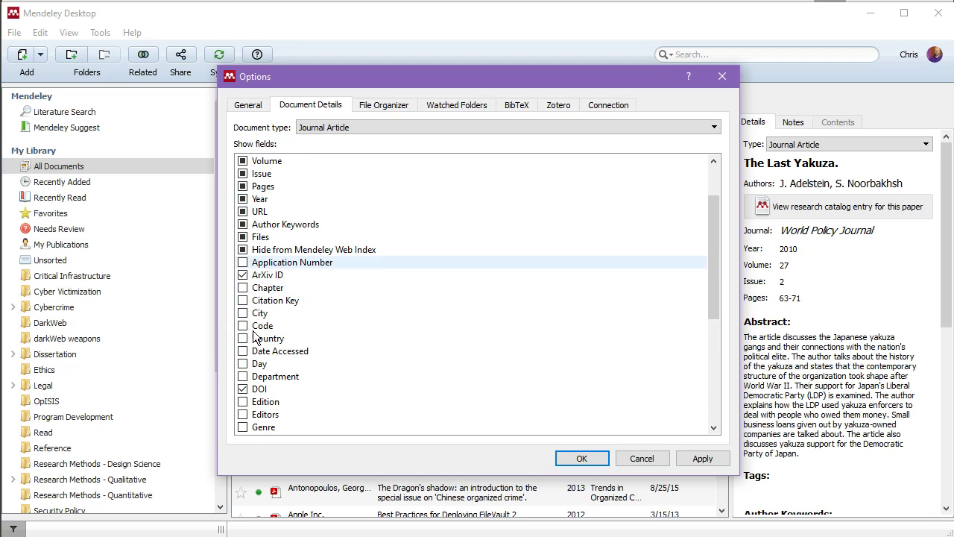
pyautogui.click(243, 276)
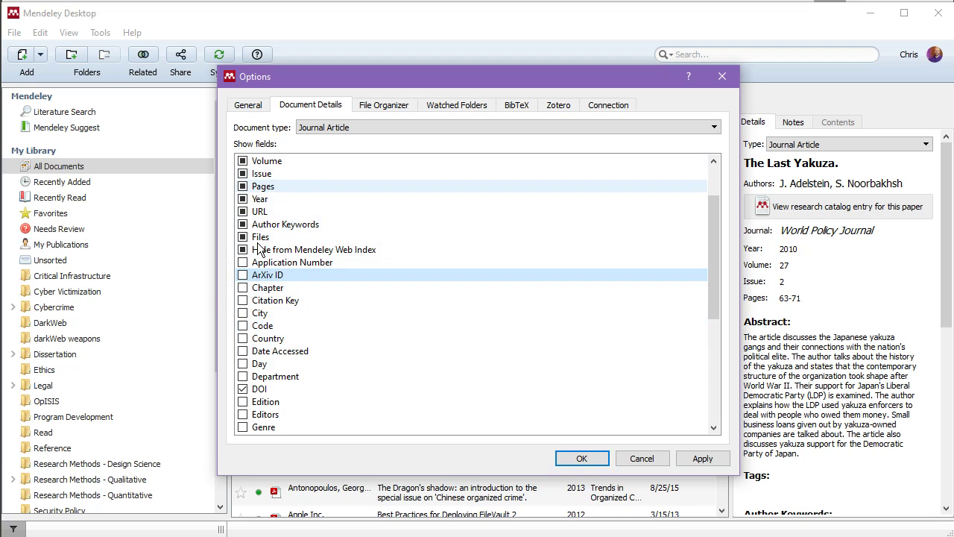
pyautogui.scroll(2, 262, 212)
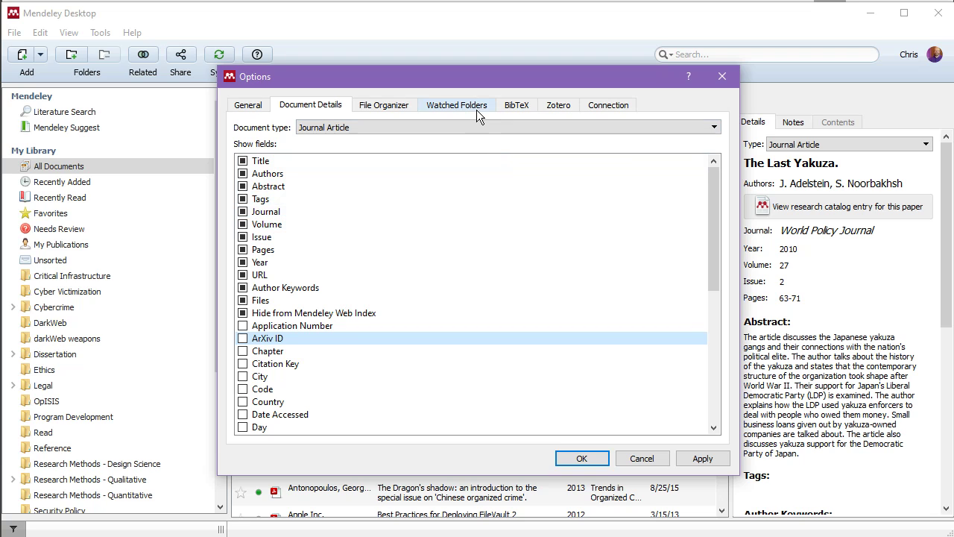
# Check the No Proxy connection setting, then apply and accept the options.
pyautogui.click(600, 106)
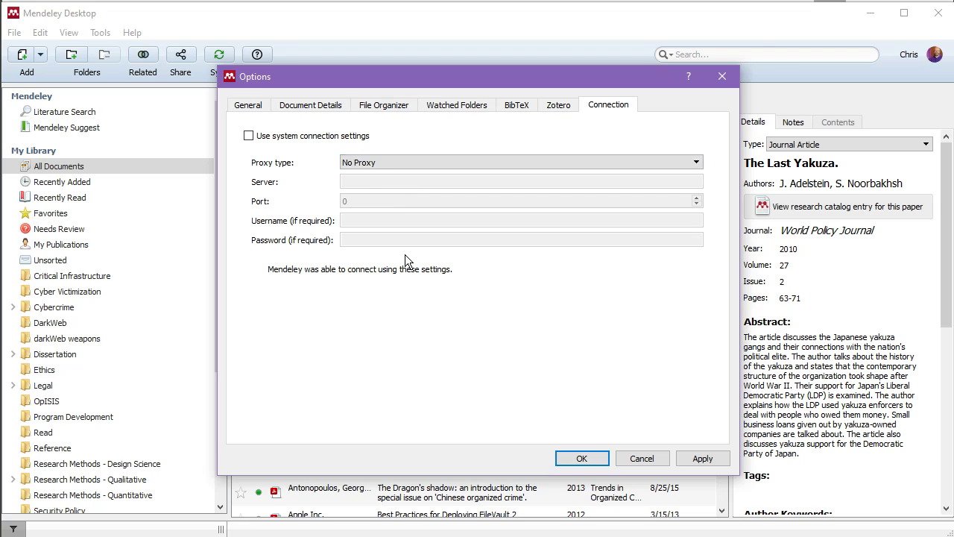
pyautogui.click(694, 457)
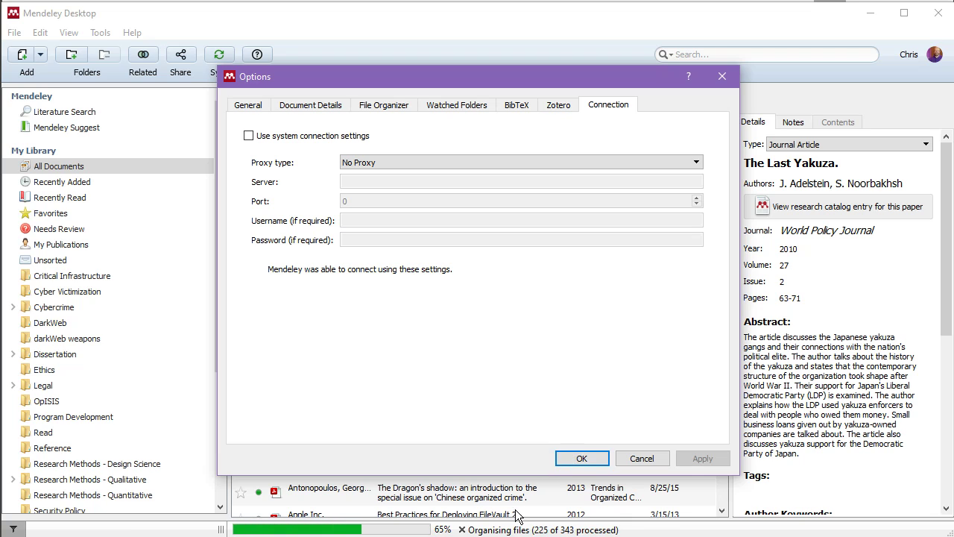
pyautogui.click(582, 458)
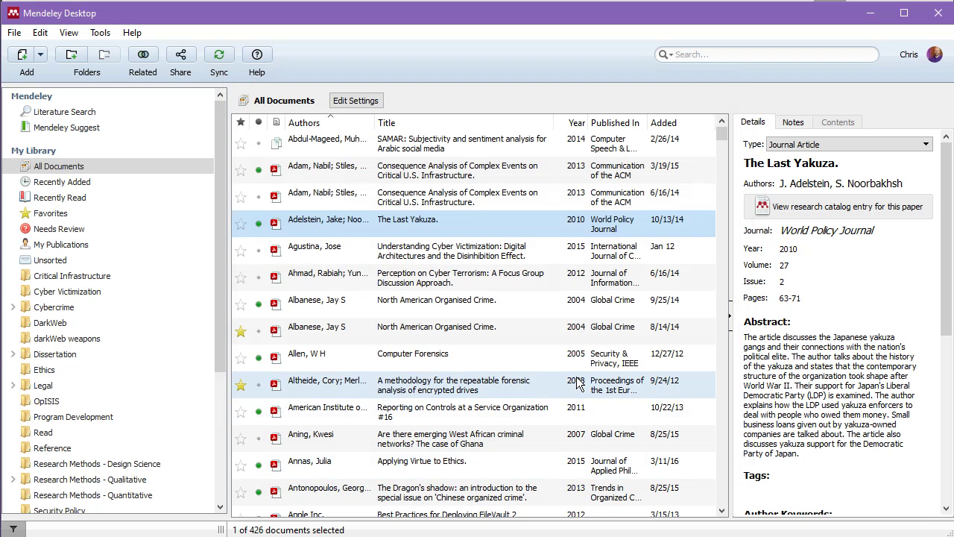
# Run Tools > Install MS Word Plugin.
pyautogui.click(110, 34)
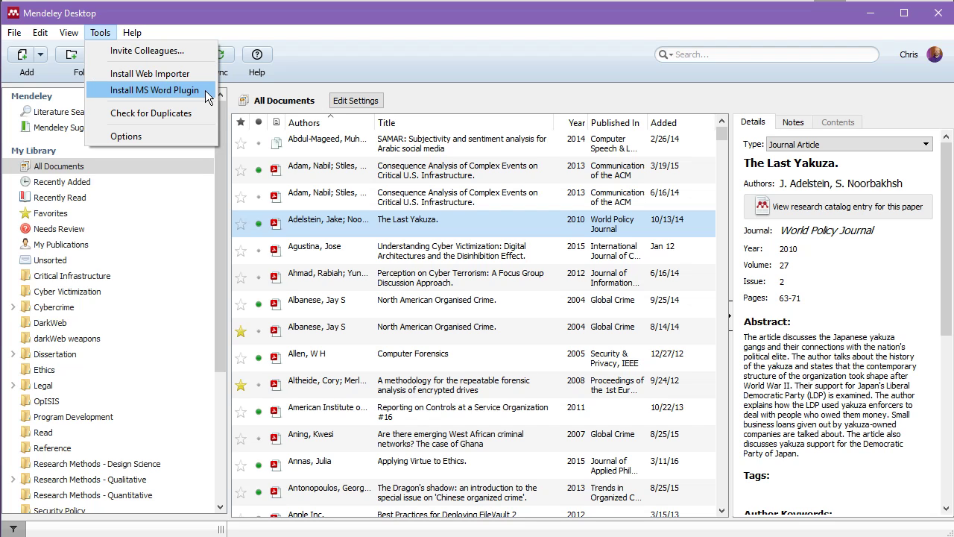
pyautogui.click(153, 90)
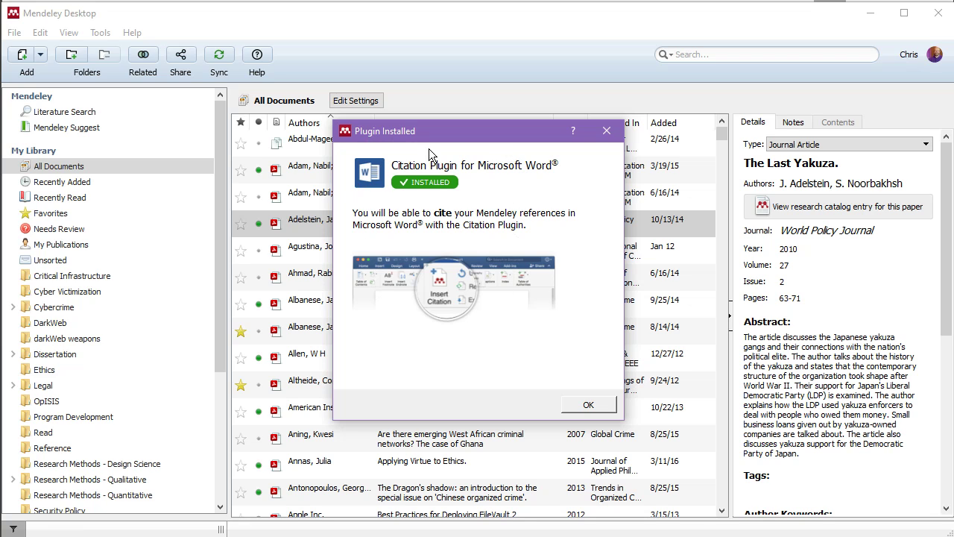
# Start a blank Word document and show References with the Mendeley Cite-O-Matic group.
pyautogui.click(587, 405)
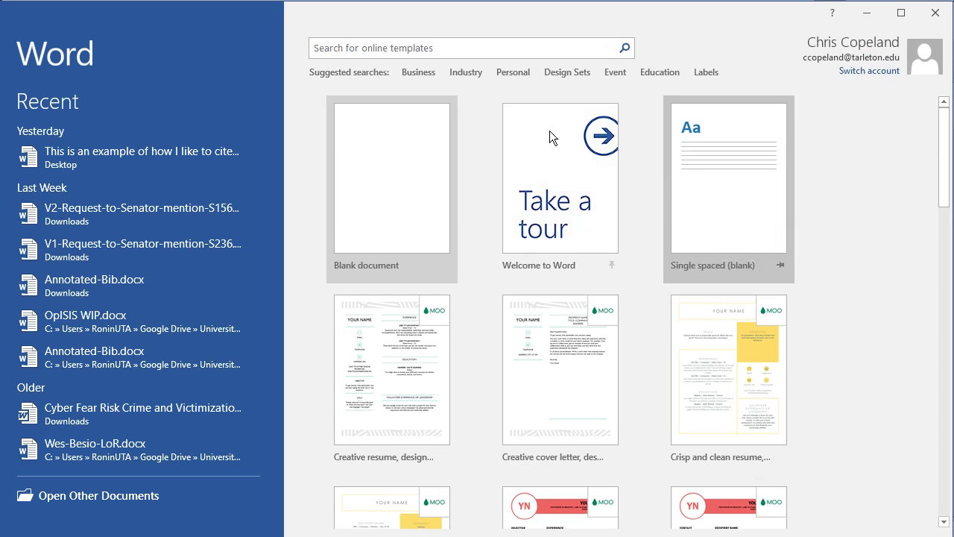
pyautogui.click(428, 150)
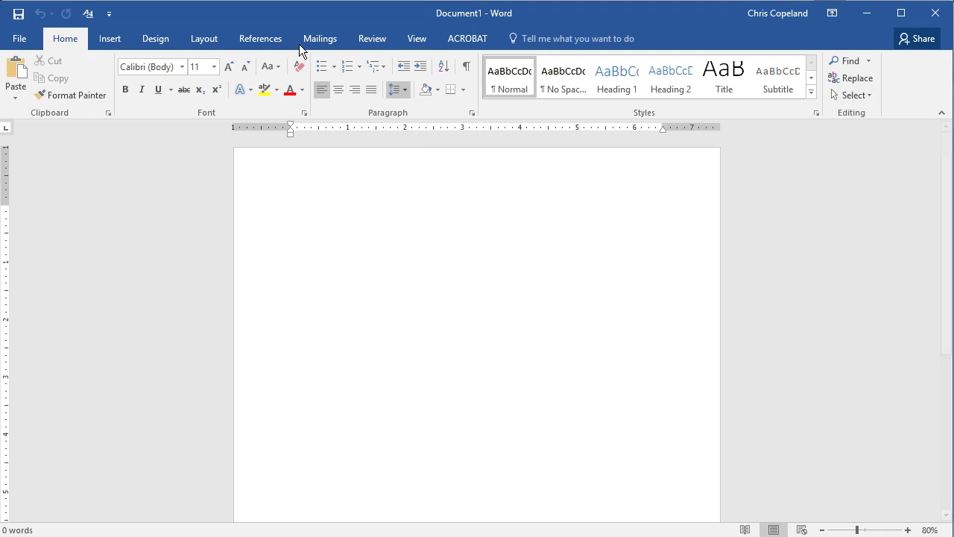
pyautogui.click(257, 39)
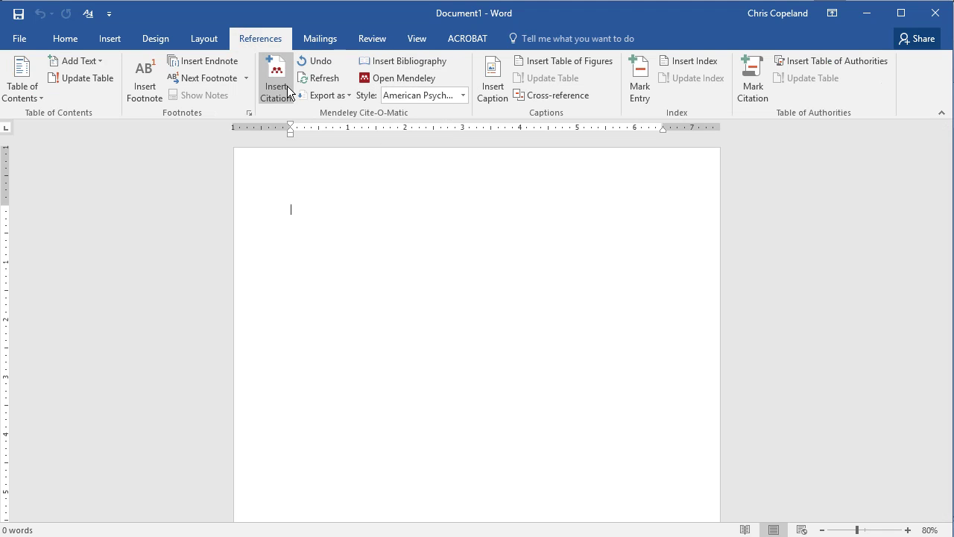
# Close Microsoft Word to return to Mendeley's All Documents library.
pyautogui.click(940, 19)
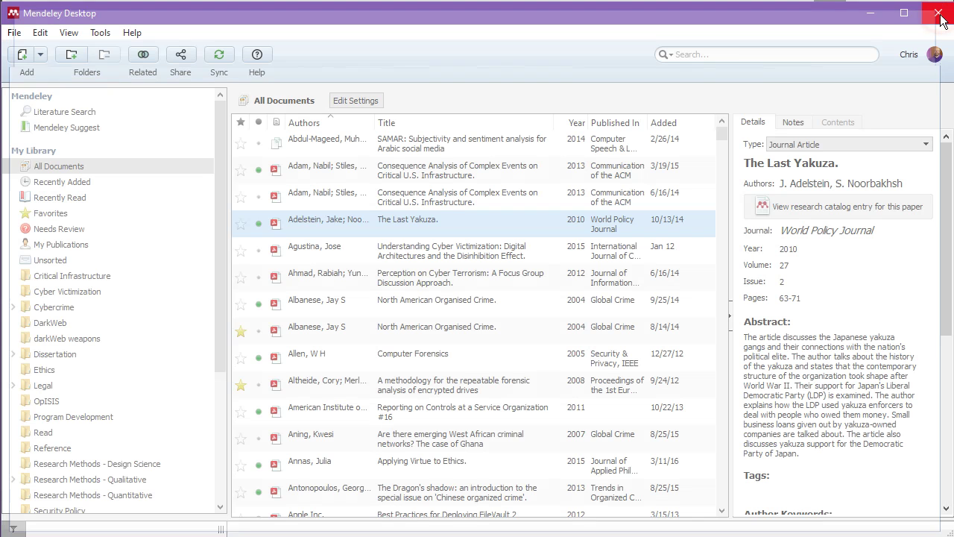